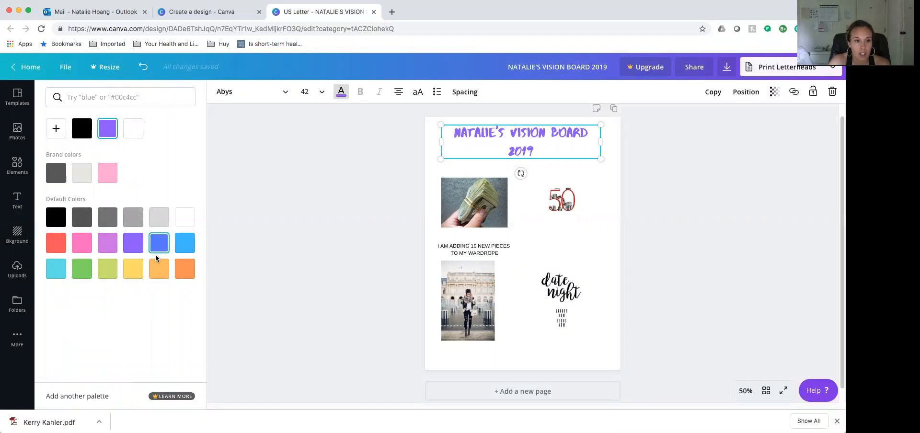
Colour the vision board title yellow and change its font to Adigiana Toybox.
{"action": "left_click", "coordinate": [134, 273]}
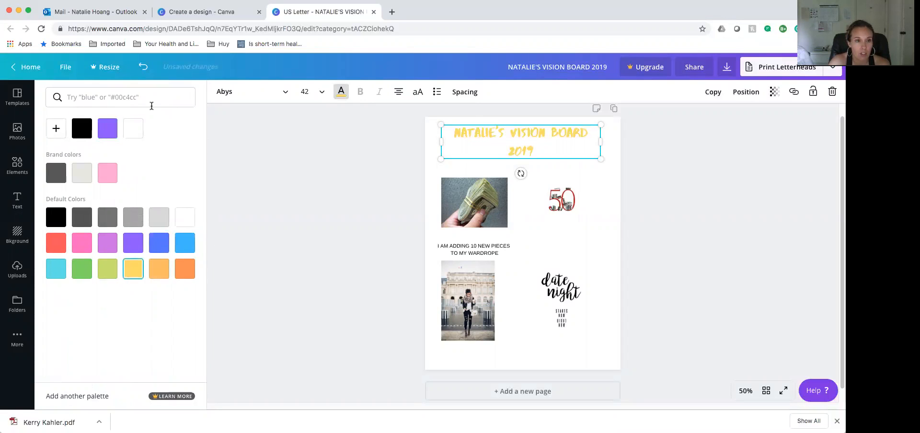
{"action": "left_click", "coordinate": [288, 93]}
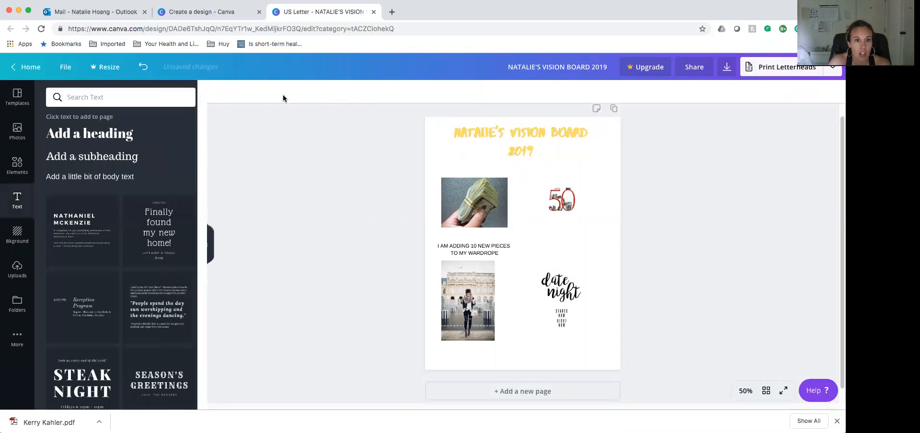
{"action": "left_click", "coordinate": [505, 141]}
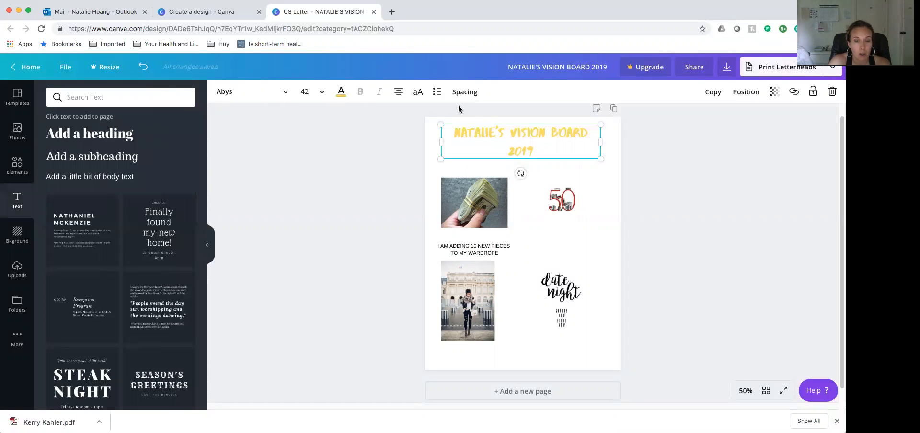
{"action": "left_click", "coordinate": [282, 92]}
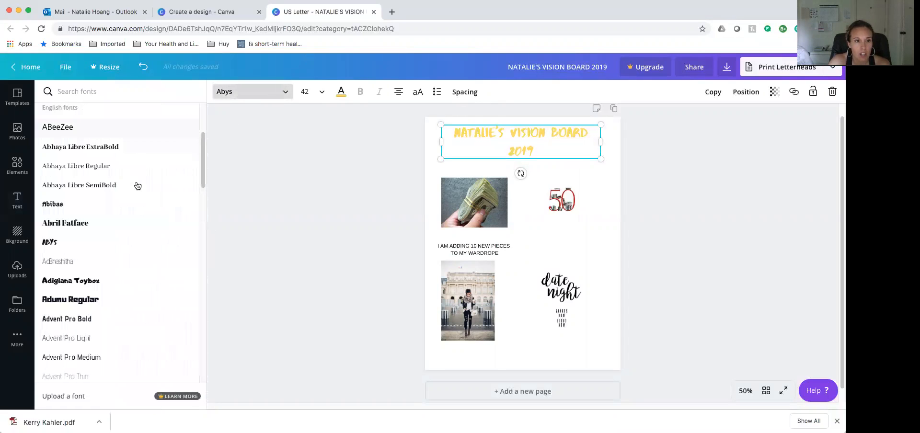
{"action": "left_click", "coordinate": [106, 285]}
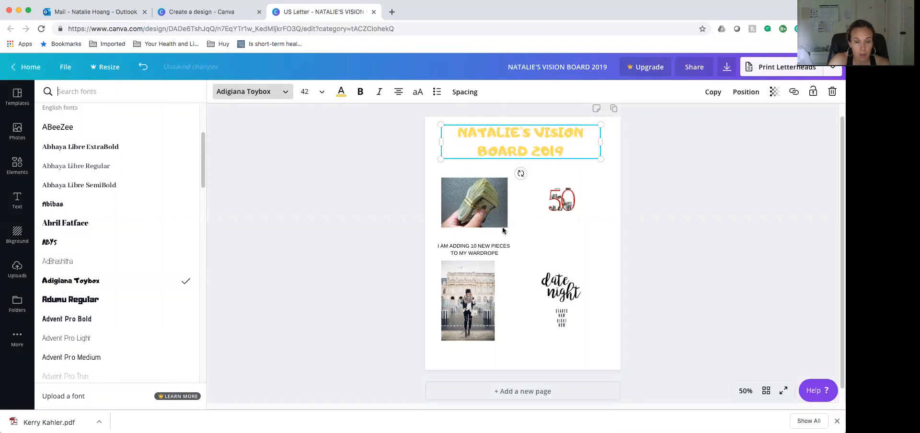
{"action": "left_click", "coordinate": [490, 249]}
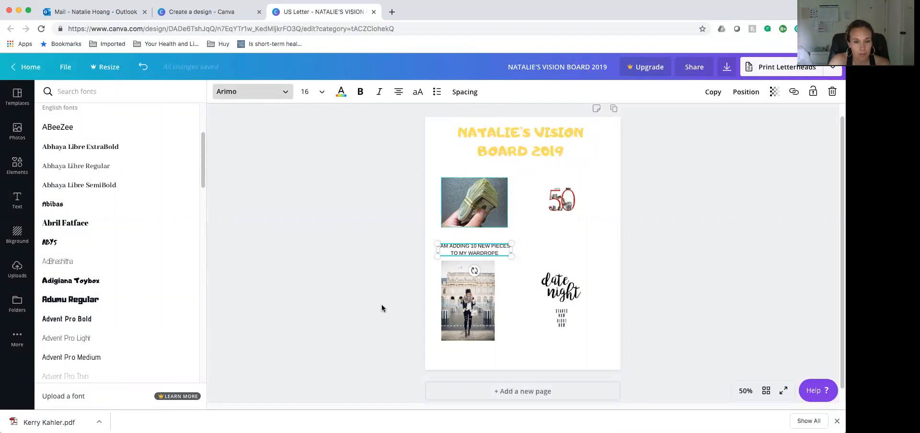
{"action": "left_click", "coordinate": [232, 213]}
Try out a scalloped round frame on the page, shrink it, fill it with an uploaded photo and remove it.
{"action": "left_click", "coordinate": [17, 201]}
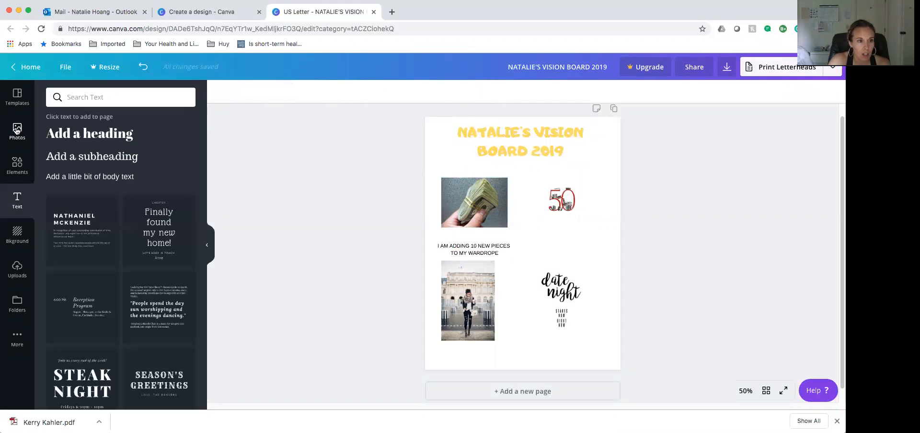
{"action": "left_click", "coordinate": [18, 166]}
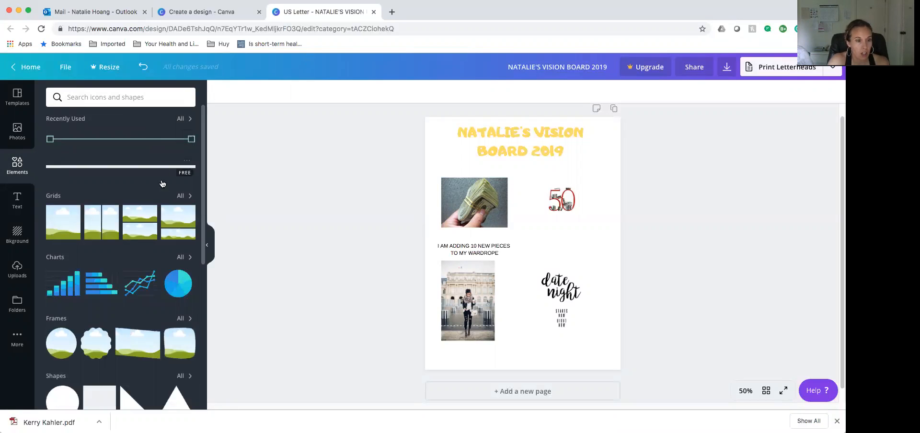
{"action": "scroll", "coordinate": [160, 182], "scroll_direction": "down", "scroll_amount": 5}
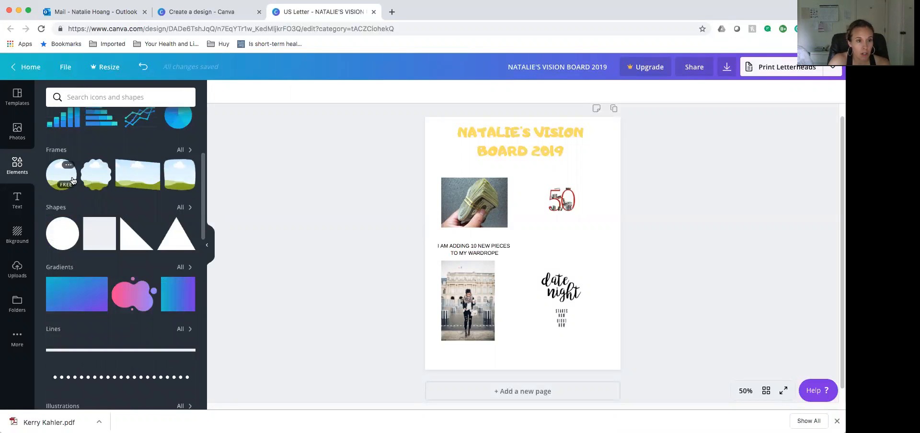
{"action": "left_click_drag", "start_coordinate": [101, 173], "coordinate": [550, 230]}
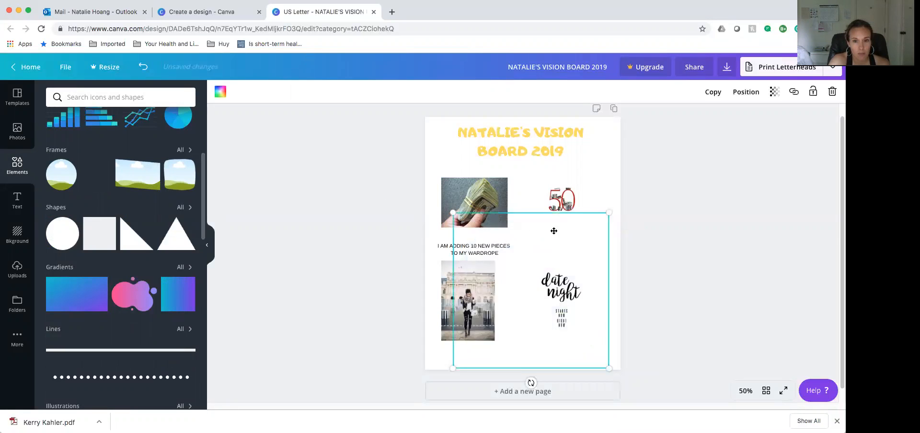
{"action": "left_click_drag", "start_coordinate": [605, 212], "coordinate": [537, 284]}
{"action": "left_click", "coordinate": [17, 270]}
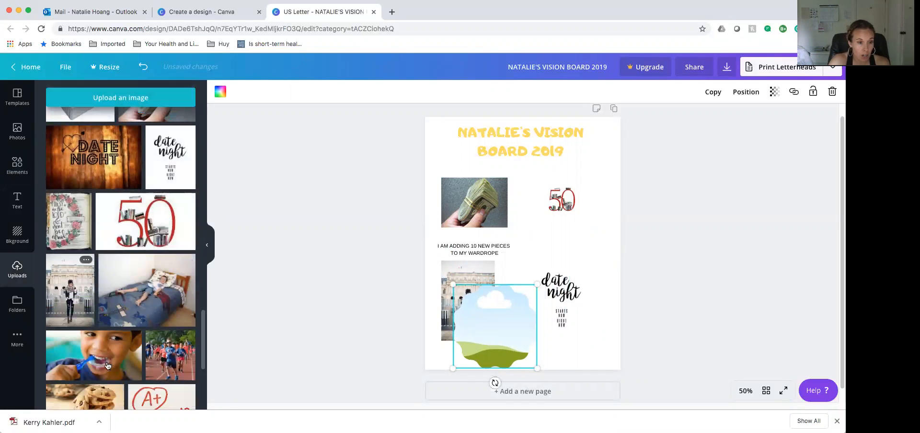
{"action": "left_click_drag", "start_coordinate": [187, 337], "coordinate": [483, 323]}
{"action": "left_click_drag", "start_coordinate": [509, 284], "coordinate": [352, 251]}
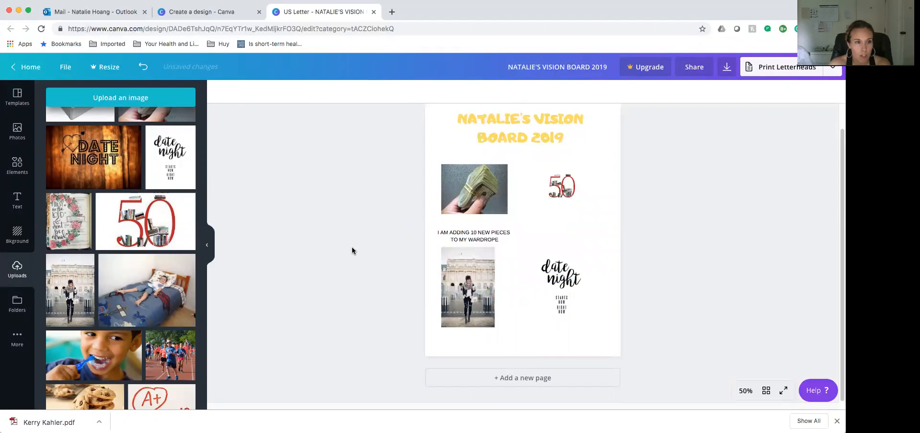
Add a solid straight line just beneath the title and colour it purple.
{"action": "left_click", "coordinate": [35, 168]}
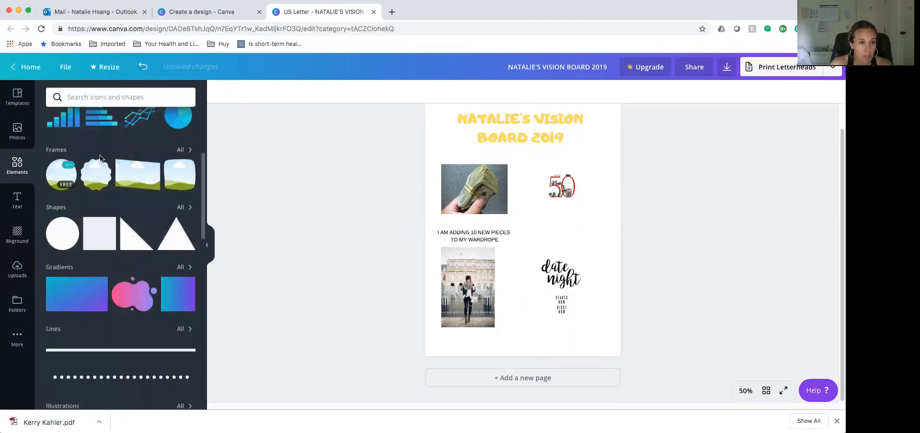
{"action": "scroll", "coordinate": [98, 168], "scroll_direction": "down", "scroll_amount": 1}
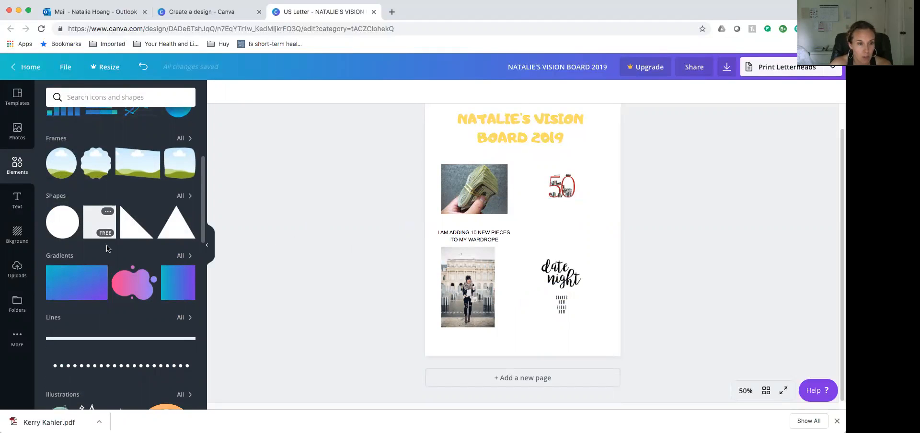
{"action": "scroll", "coordinate": [102, 272], "scroll_direction": "down", "scroll_amount": 3}
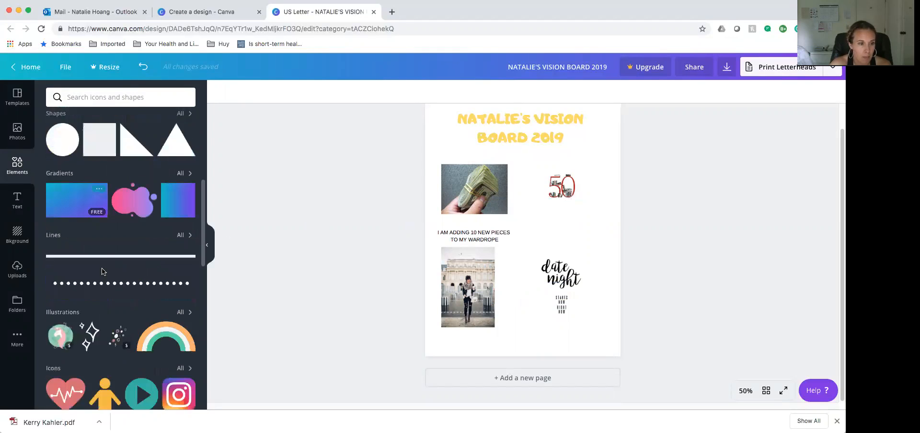
{"action": "left_click_drag", "start_coordinate": [142, 257], "coordinate": [510, 154]}
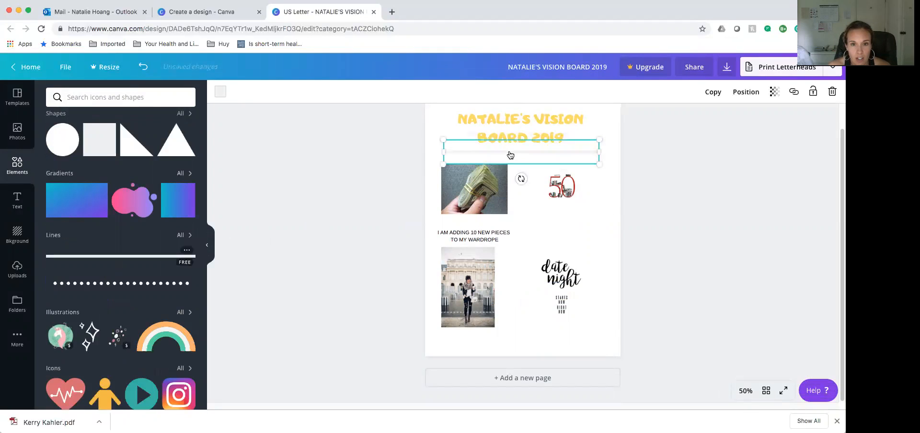
{"action": "left_click", "coordinate": [220, 96]}
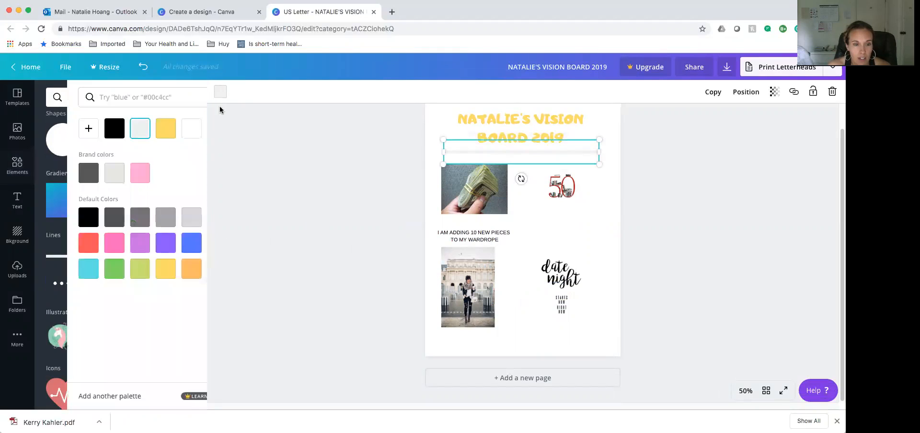
{"action": "left_click", "coordinate": [134, 243]}
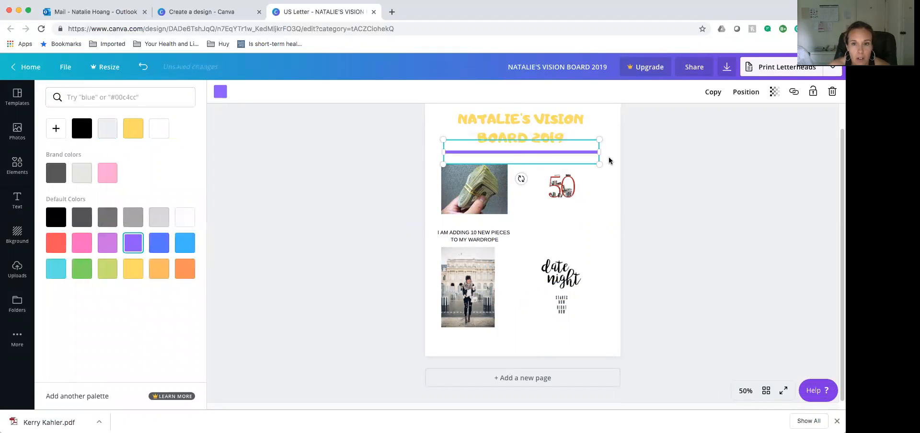
Extend the purple line on both sides so that it spans the full page width.
{"action": "left_click_drag", "start_coordinate": [639, 152], "coordinate": [647, 152]}
{"action": "left_click_drag", "start_coordinate": [443, 152], "coordinate": [398, 152]}
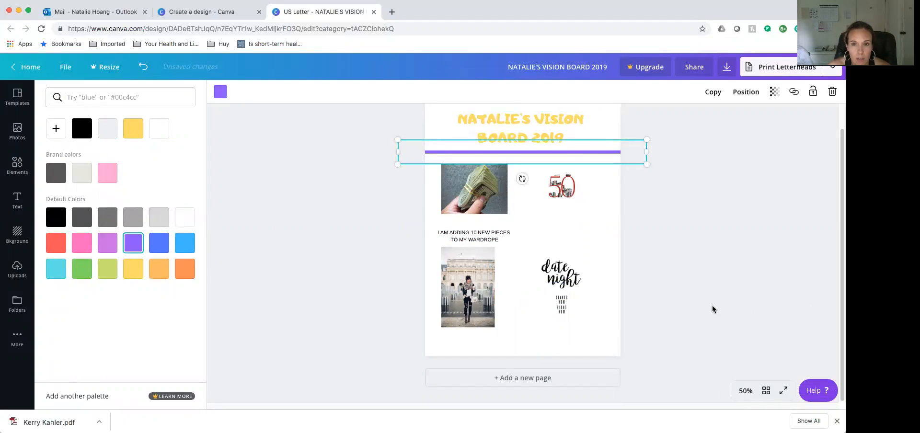
{"action": "left_click", "coordinate": [713, 309]}
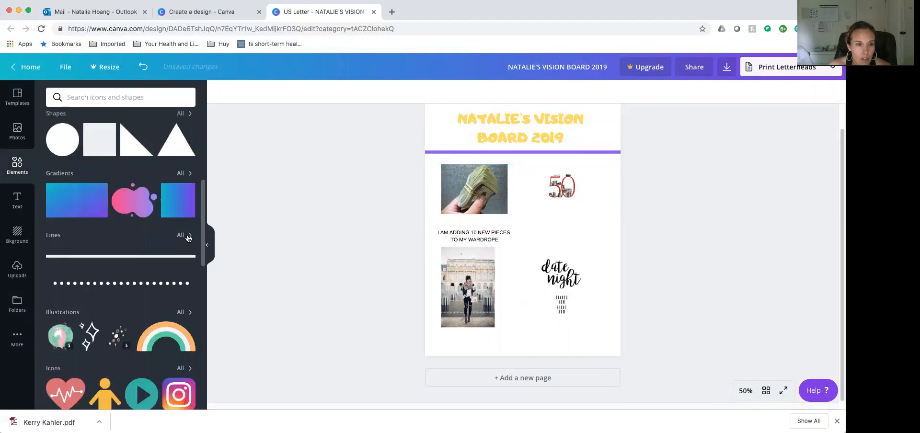
Add the rough red brush-stroke line between the two picture rows and widen it to about 863 across the page.
{"action": "left_click", "coordinate": [187, 239]}
{"action": "scroll", "coordinate": [141, 226], "scroll_direction": "down", "scroll_amount": 1}
{"action": "mouse_move", "coordinate": [163, 217]}
{"action": "left_mouse_down"}
{"action": "mouse_move", "coordinate": [460, 174]}
{"action": "mouse_move", "coordinate": [479, 128]}
{"action": "mouse_move", "coordinate": [517, 103]}
{"action": "left_mouse_up"}
{"action": "mouse_move", "coordinate": [598, 27]}
{"action": "left_mouse_down"}
{"action": "mouse_move", "coordinate": [426, 302]}
{"action": "mouse_move", "coordinate": [479, 246]}
{"action": "mouse_move", "coordinate": [563, 221]}
{"action": "left_mouse_up"}
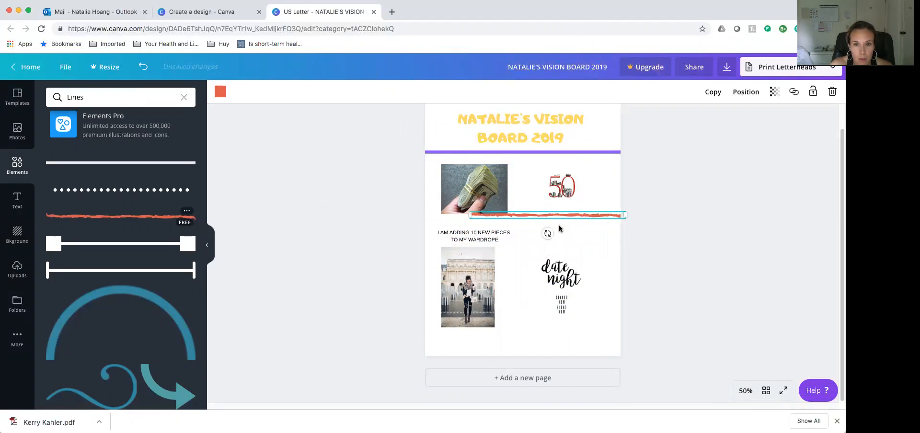
{"action": "left_click_drag", "start_coordinate": [443, 216], "coordinate": [420, 215]}
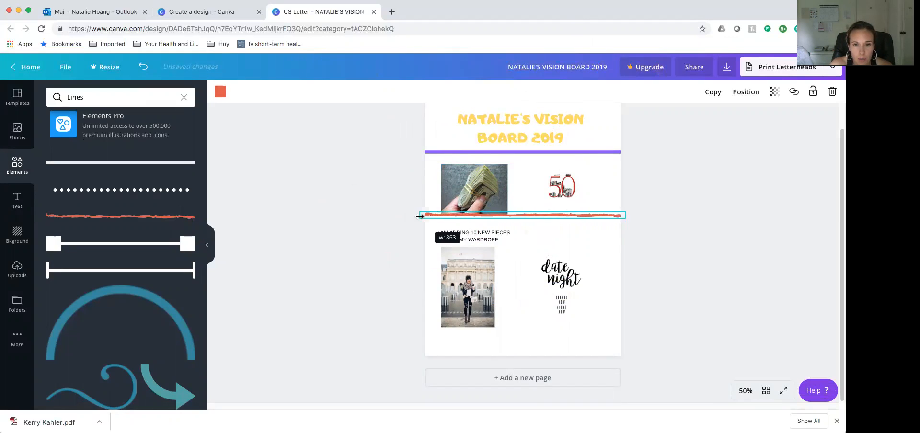
{"action": "left_click_drag", "start_coordinate": [605, 213], "coordinate": [604, 220]}
Recolour the brush-stroke line between the picture rows light blue.
{"action": "left_click", "coordinate": [220, 92]}
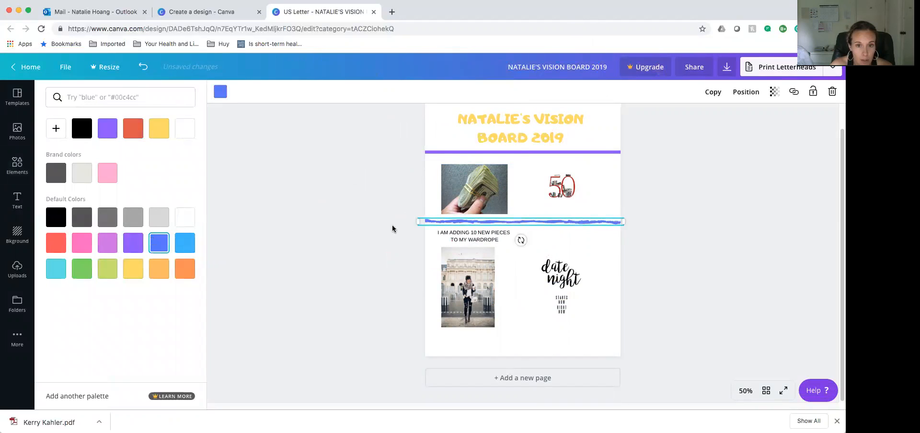
{"action": "left_click", "coordinate": [133, 268]}
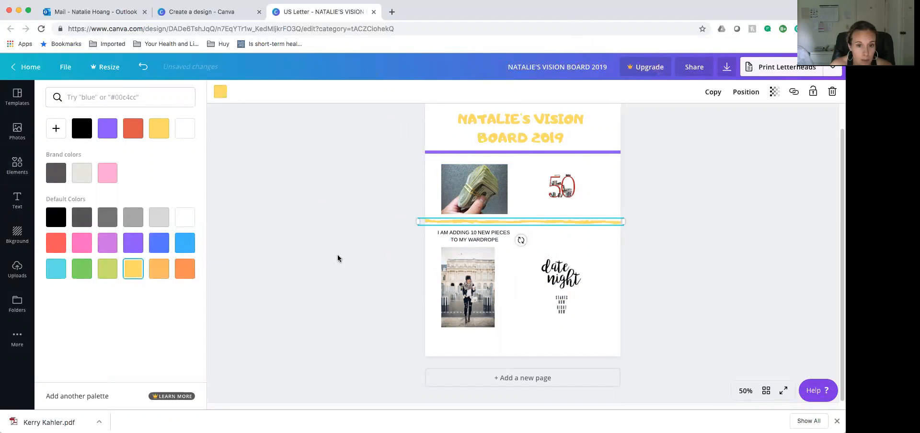
{"action": "left_click", "coordinate": [193, 247]}
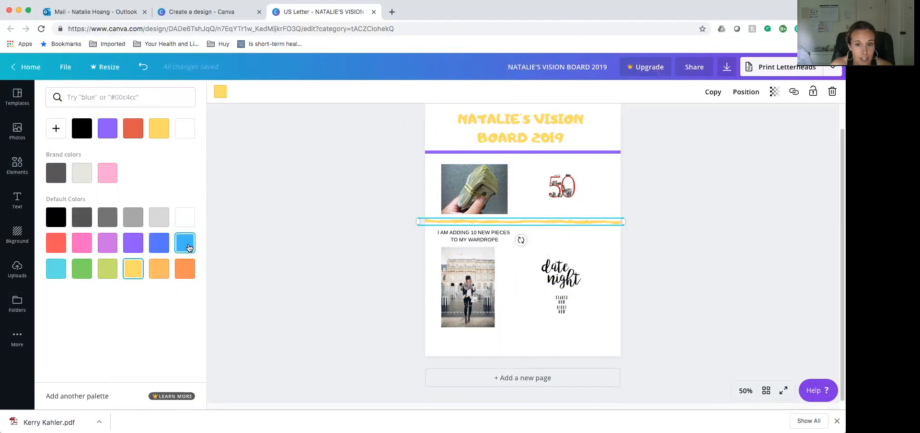
Clear the Lines search and place a small heartbeat heart icon at the bottom centre of the page.
{"action": "left_click", "coordinate": [13, 174]}
{"action": "scroll", "coordinate": [141, 245], "scroll_direction": "down", "scroll_amount": 10}
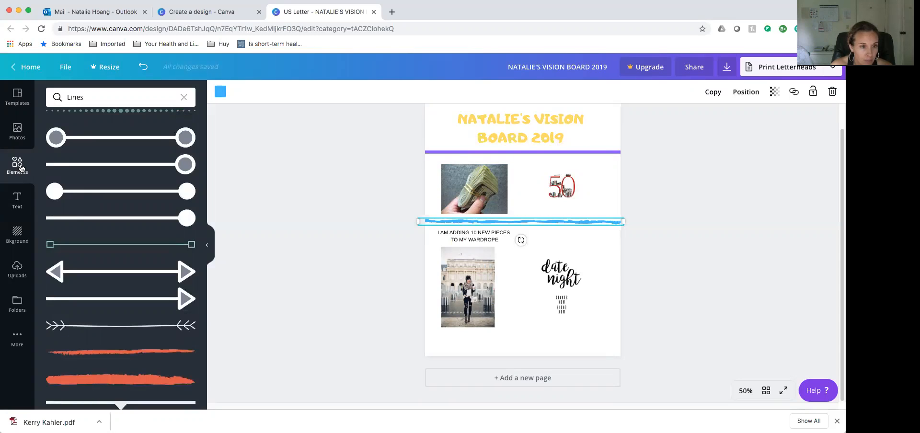
{"action": "left_click", "coordinate": [183, 98]}
{"action": "scroll", "coordinate": [158, 183], "scroll_direction": "down", "scroll_amount": 5}
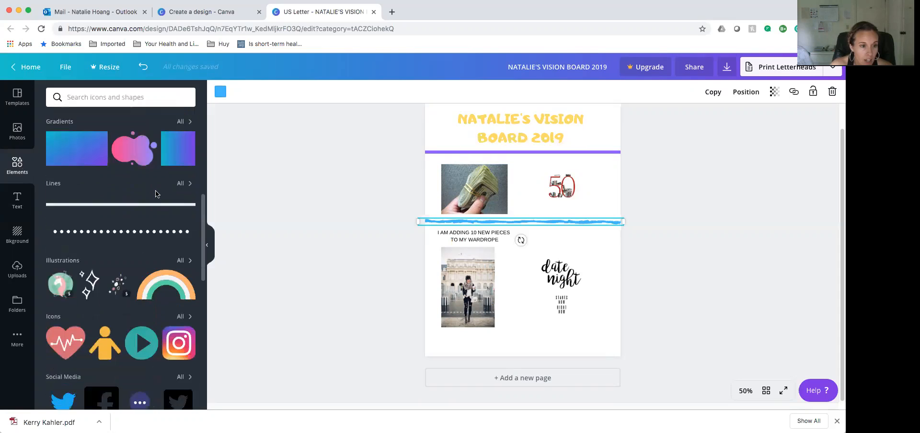
{"action": "scroll", "coordinate": [156, 193], "scroll_direction": "down", "scroll_amount": 3}
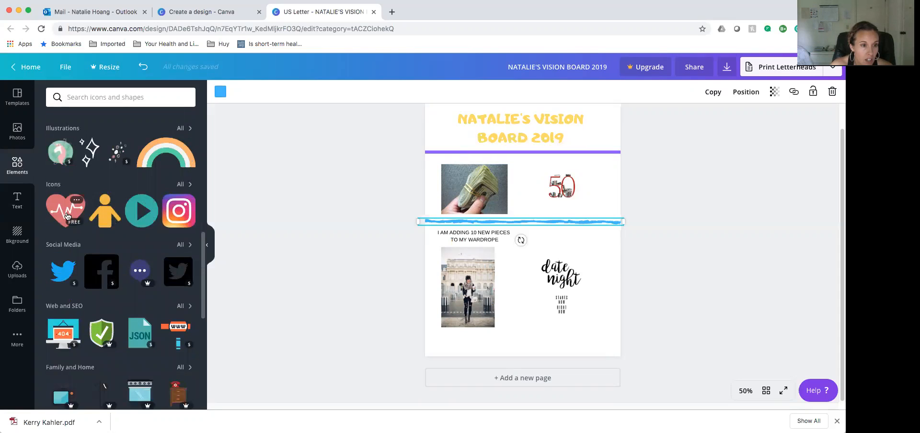
{"action": "left_click_drag", "start_coordinate": [72, 215], "coordinate": [527, 337]}
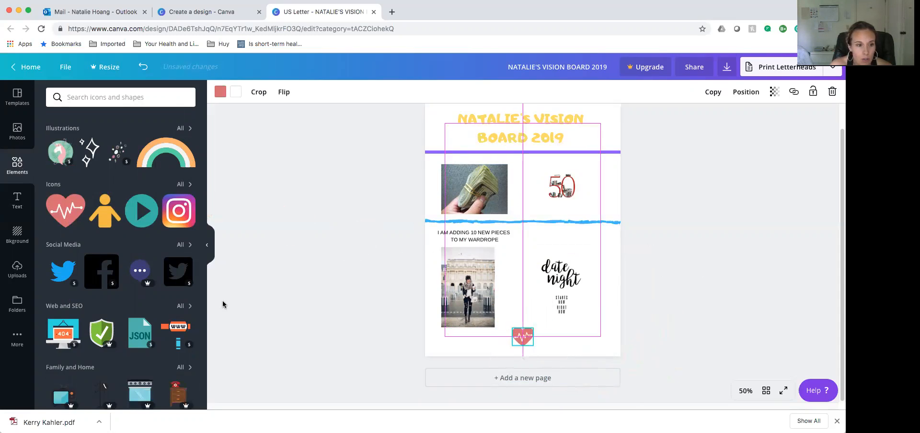
Search the elements for STAR and place a small solid five-pointed star at the right end of the title.
{"action": "scroll", "coordinate": [126, 257], "scroll_direction": "down", "scroll_amount": 3}
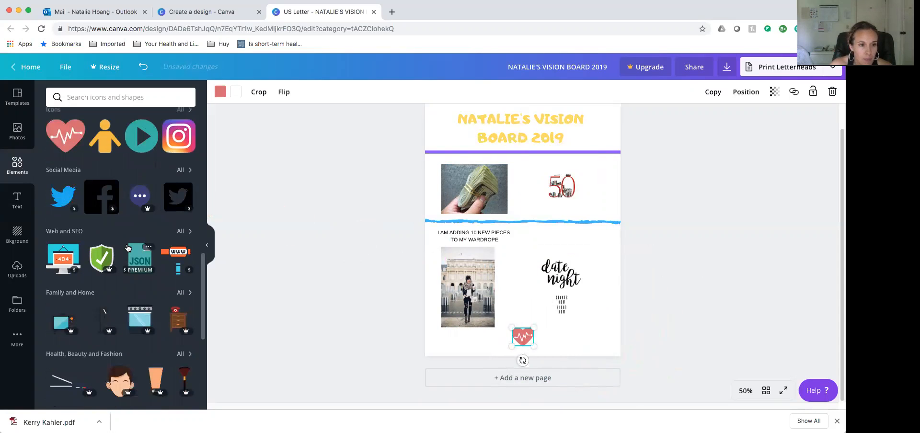
{"action": "scroll", "coordinate": [128, 247], "scroll_direction": "down", "scroll_amount": 8}
{"action": "scroll", "coordinate": [128, 248], "scroll_direction": "down", "scroll_amount": 15}
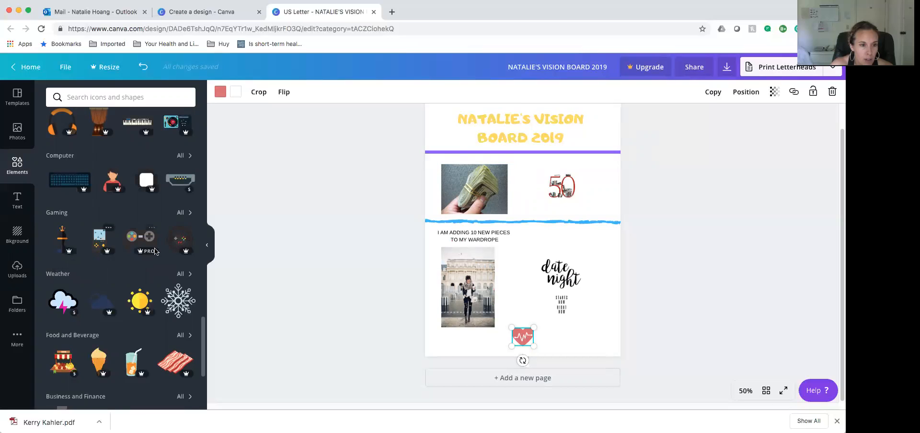
{"action": "scroll", "coordinate": [144, 251], "scroll_direction": "up", "scroll_amount": 10}
{"action": "scroll", "coordinate": [155, 251], "scroll_direction": "up", "scroll_amount": 15}
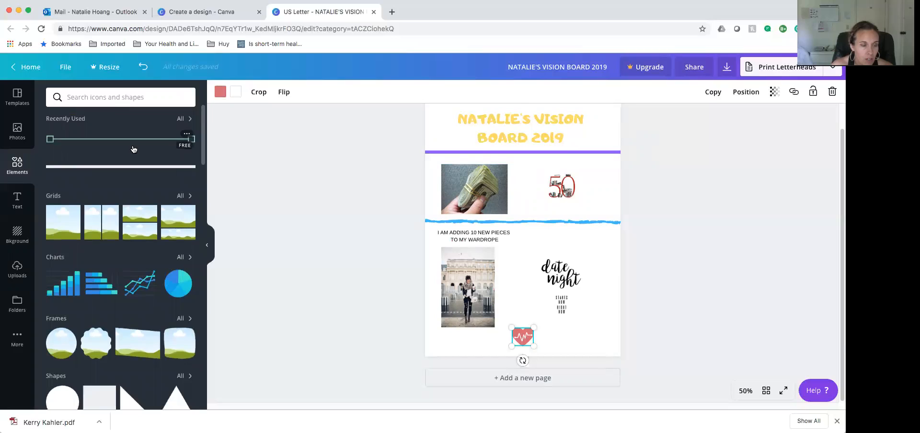
{"action": "left_click", "coordinate": [180, 99]}
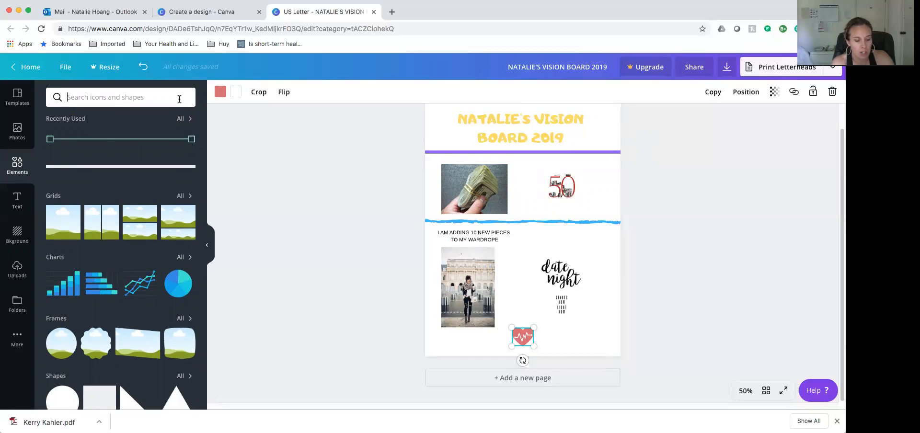
{"action": "type", "text": "STAR"}
{"action": "key", "text": "Return"}
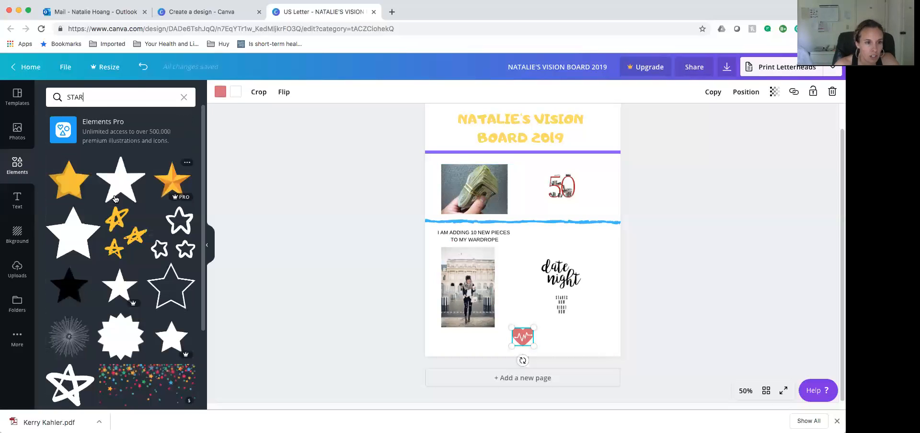
{"action": "left_click_drag", "start_coordinate": [213, 183], "coordinate": [592, 128]}
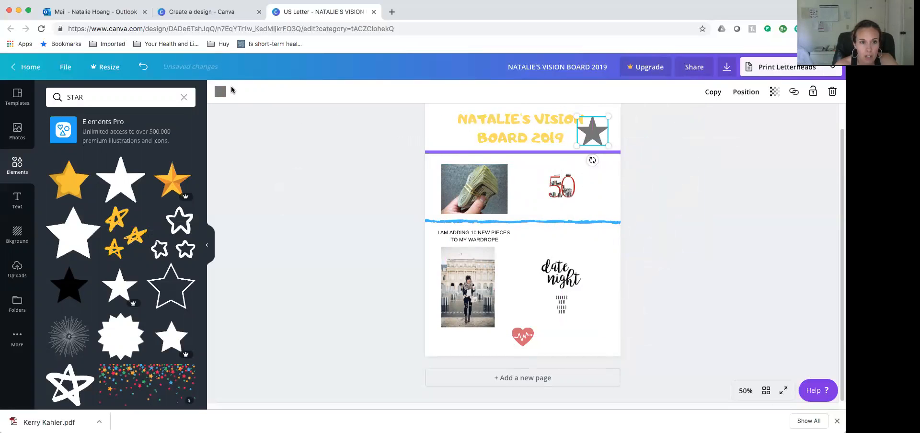
Recolour the star beside the title with the light pink brand colour.
{"action": "left_click", "coordinate": [220, 92]}
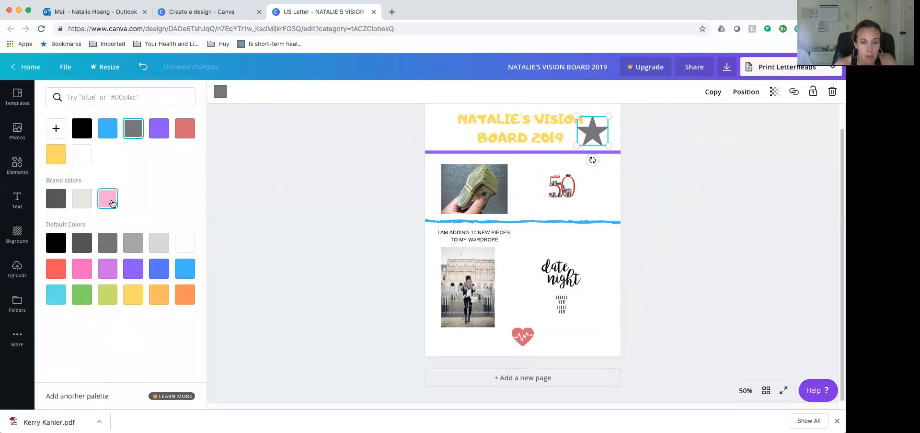
{"action": "left_click", "coordinate": [111, 202]}
{"action": "left_click", "coordinate": [309, 208]}
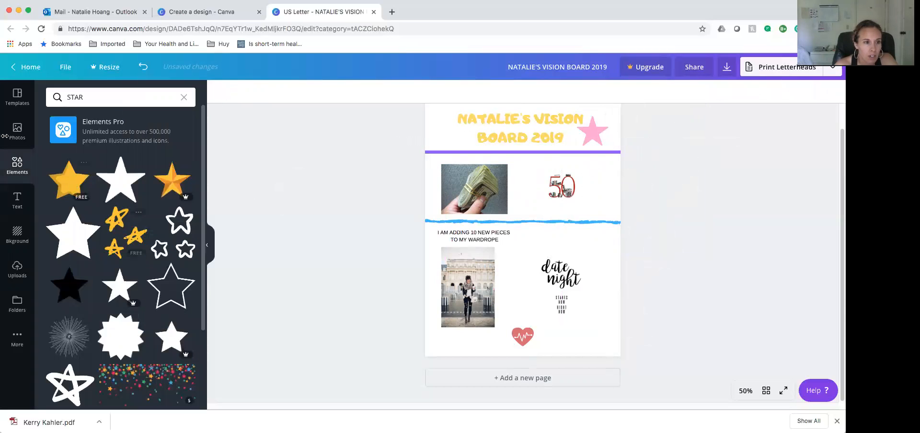
Clear the STAR search and browse the element categories.
{"action": "left_click", "coordinate": [184, 99]}
{"action": "scroll", "coordinate": [131, 206], "scroll_direction": "down", "scroll_amount": 5}
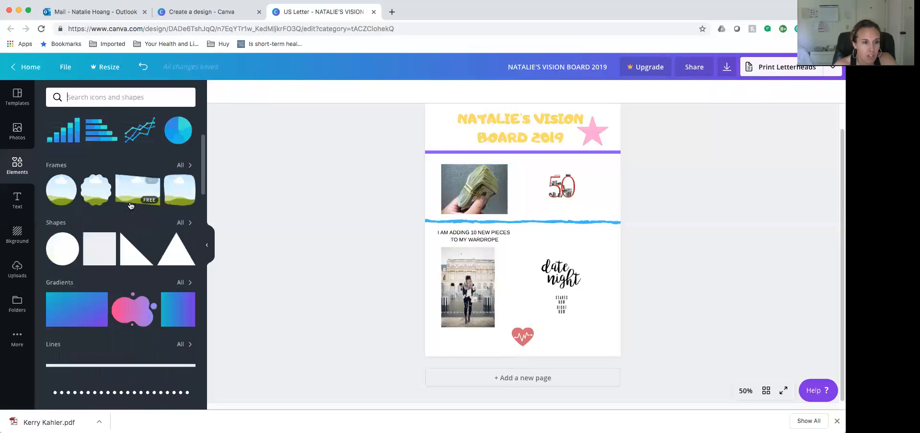
{"action": "scroll", "coordinate": [131, 206], "scroll_direction": "down", "scroll_amount": 15}
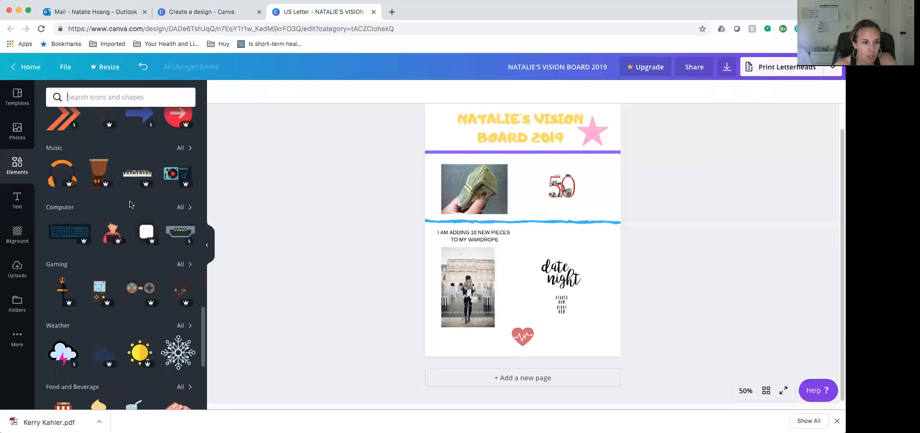
{"action": "scroll", "coordinate": [130, 207], "scroll_direction": "down", "scroll_amount": 8}
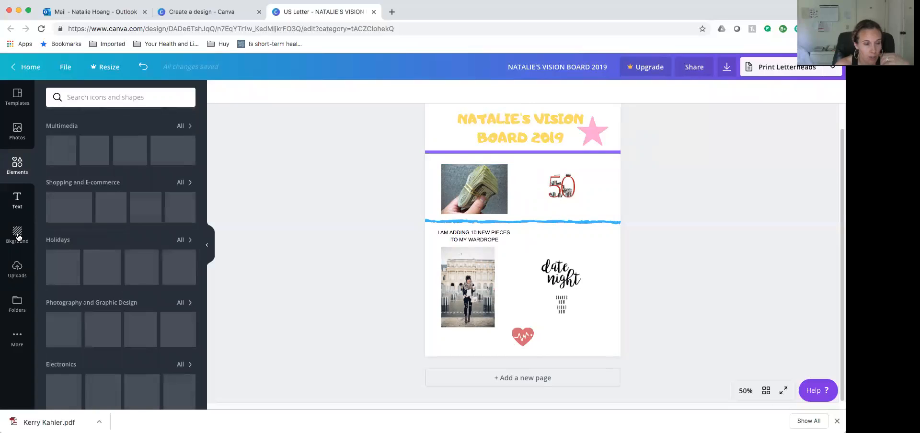
Try the grey wood, starry night sky, blue hexagon and light blue diagonal-stripe backgrounds on the page.
{"action": "left_click", "coordinate": [17, 236]}
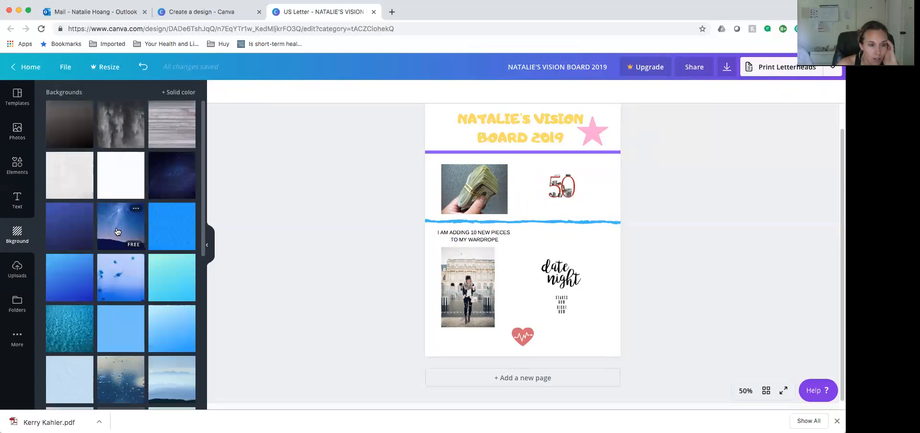
{"action": "left_click", "coordinate": [158, 130]}
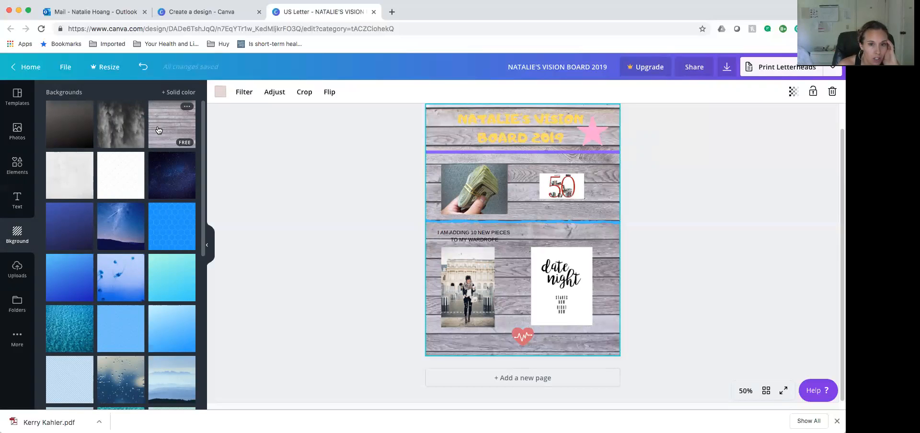
{"action": "left_click", "coordinate": [122, 237]}
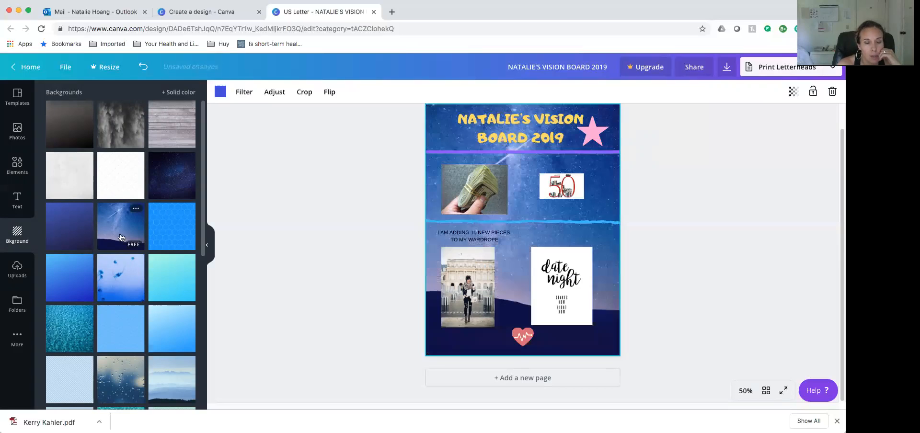
{"action": "left_click", "coordinate": [172, 226]}
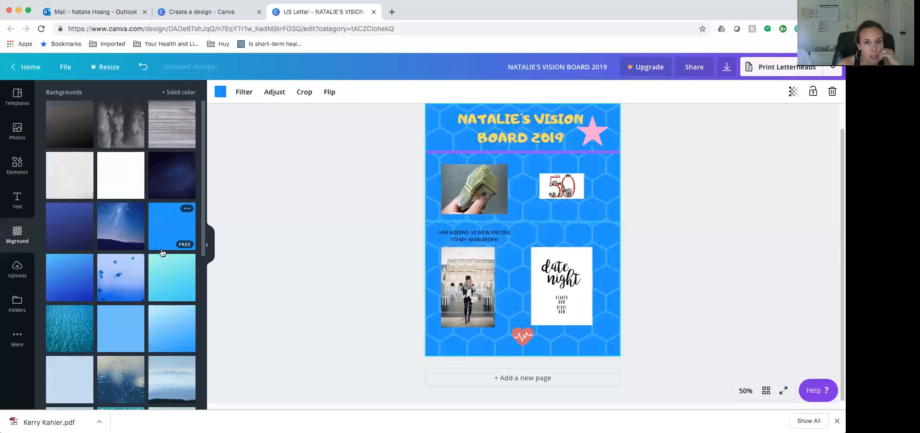
{"action": "scroll", "coordinate": [127, 313], "scroll_direction": "down", "scroll_amount": 3}
{"action": "scroll", "coordinate": [128, 314], "scroll_direction": "down", "scroll_amount": 1}
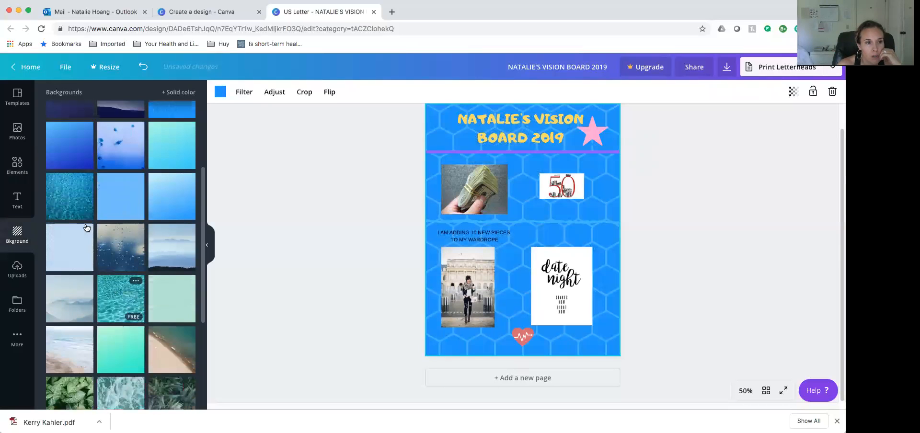
{"action": "left_click", "coordinate": [74, 259]}
Apply the free coral-to-pink gradient background to the page.
{"action": "scroll", "coordinate": [119, 261], "scroll_direction": "down", "scroll_amount": 10}
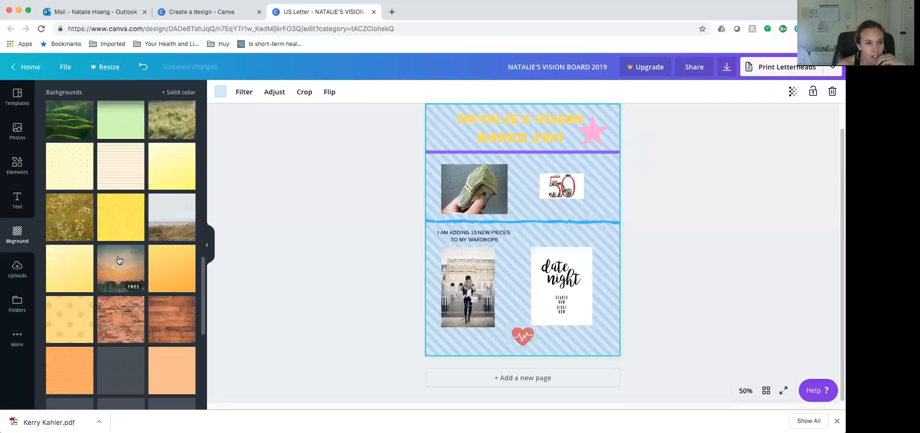
{"action": "scroll", "coordinate": [119, 261], "scroll_direction": "down", "scroll_amount": 5}
{"action": "scroll", "coordinate": [120, 261], "scroll_direction": "down", "scroll_amount": 10}
{"action": "scroll", "coordinate": [119, 260], "scroll_direction": "up", "scroll_amount": 10}
{"action": "scroll", "coordinate": [118, 259], "scroll_direction": "down", "scroll_amount": 1}
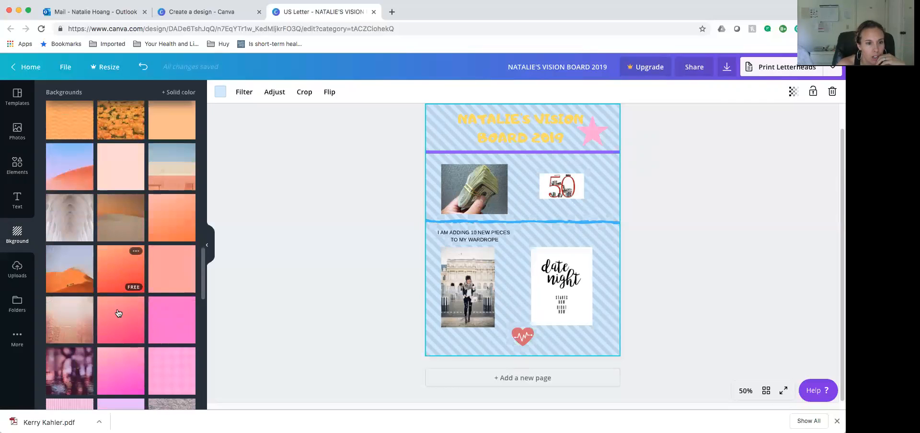
{"action": "left_click", "coordinate": [118, 338]}
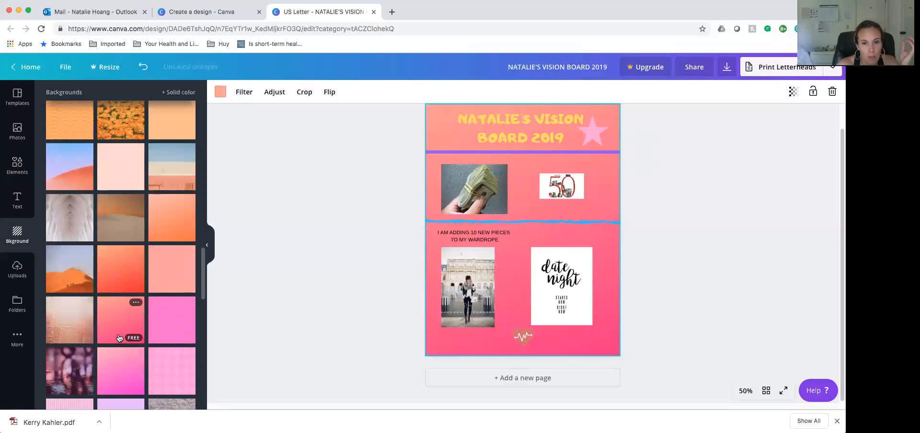
Look over the remaining backgrounds, the additional apps and the element categories.
{"action": "scroll", "coordinate": [124, 297], "scroll_direction": "up", "scroll_amount": 10}
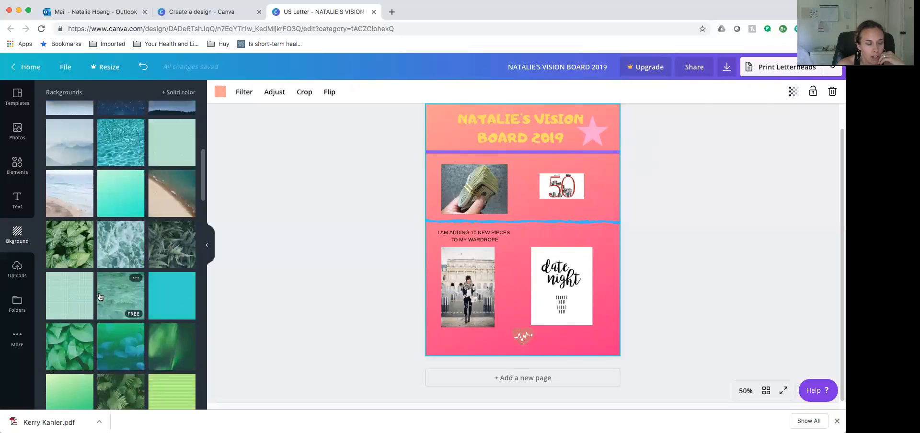
{"action": "left_click", "coordinate": [16, 341]}
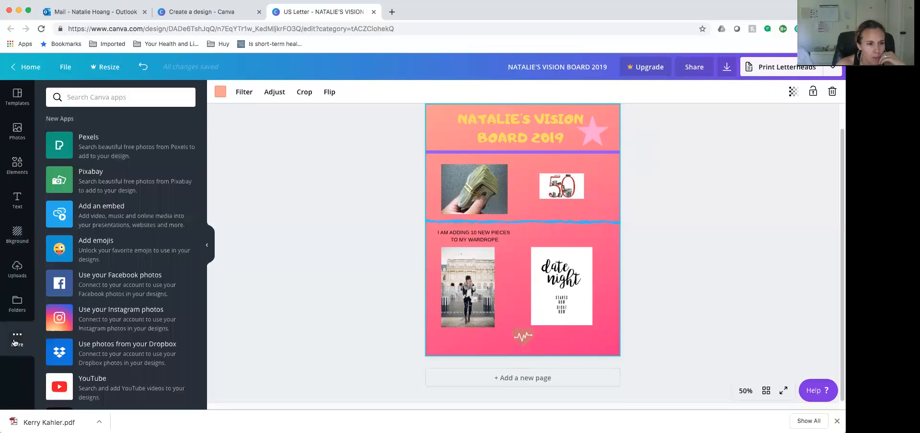
{"action": "left_click", "coordinate": [18, 168]}
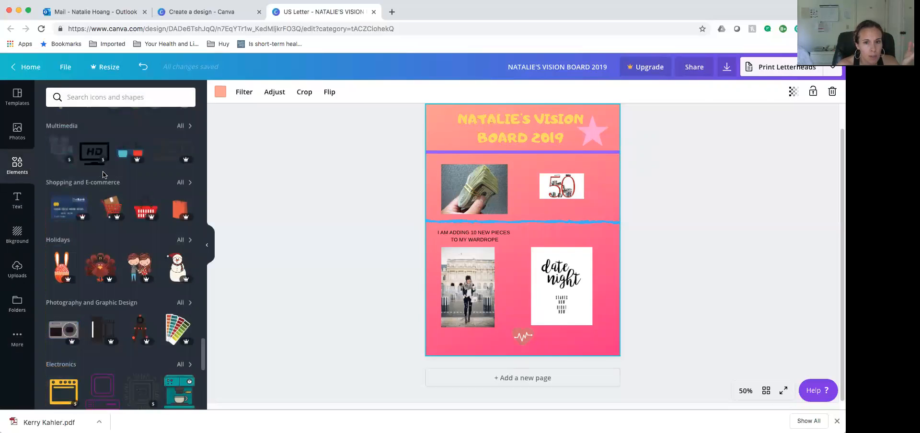
{"action": "scroll", "coordinate": [103, 178], "scroll_direction": "down", "scroll_amount": 1}
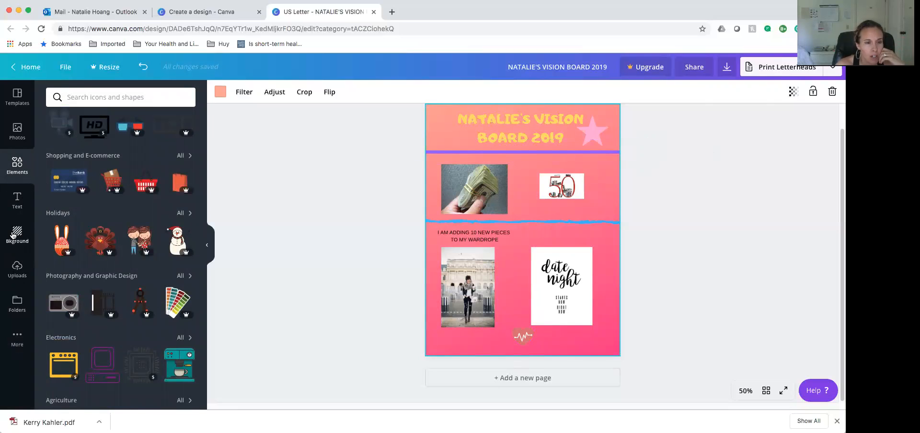
Try lowering the background's transparency value and return it to 100.
{"action": "left_click", "coordinate": [793, 97]}
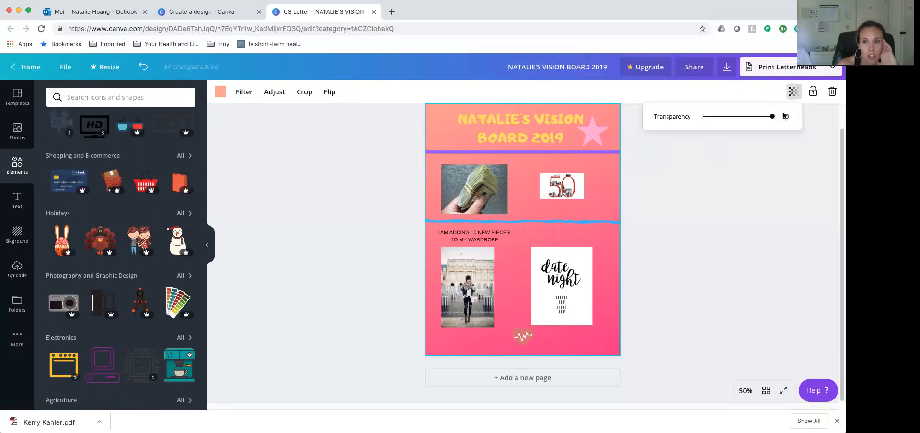
{"action": "left_click_drag", "start_coordinate": [752, 119], "coordinate": [787, 115]}
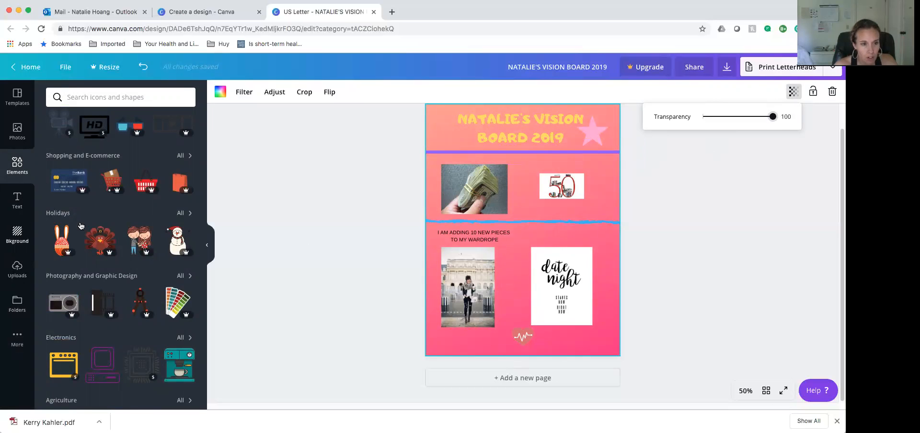
Show all Shapes elements and place the square outline as a frame around the 50 picture.
{"action": "scroll", "coordinate": [91, 228], "scroll_direction": "down", "scroll_amount": 20}
{"action": "scroll", "coordinate": [95, 229], "scroll_direction": "up", "scroll_amount": 15}
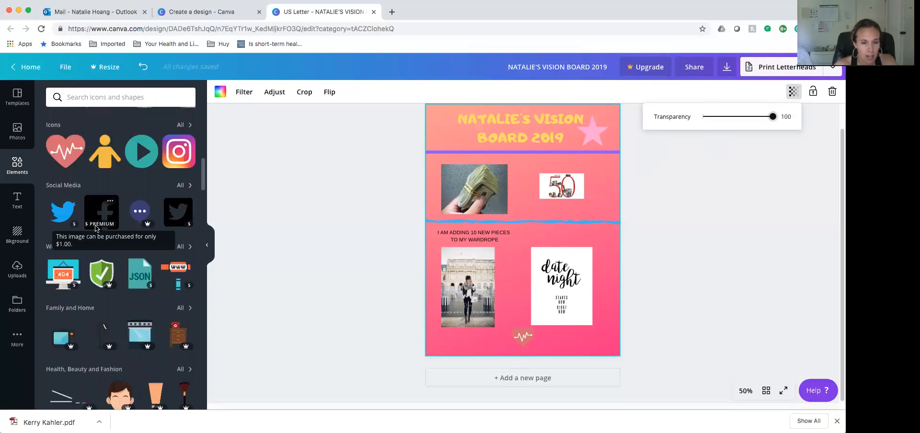
{"action": "scroll", "coordinate": [96, 228], "scroll_direction": "up", "scroll_amount": 8}
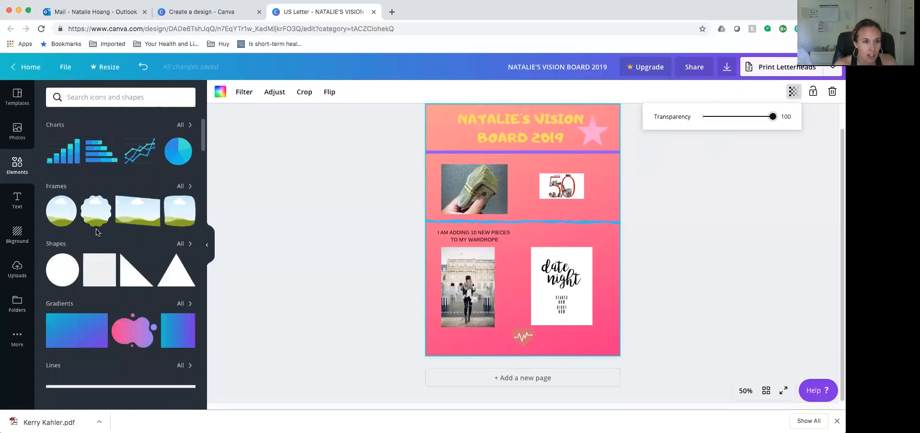
{"action": "left_click", "coordinate": [190, 244]}
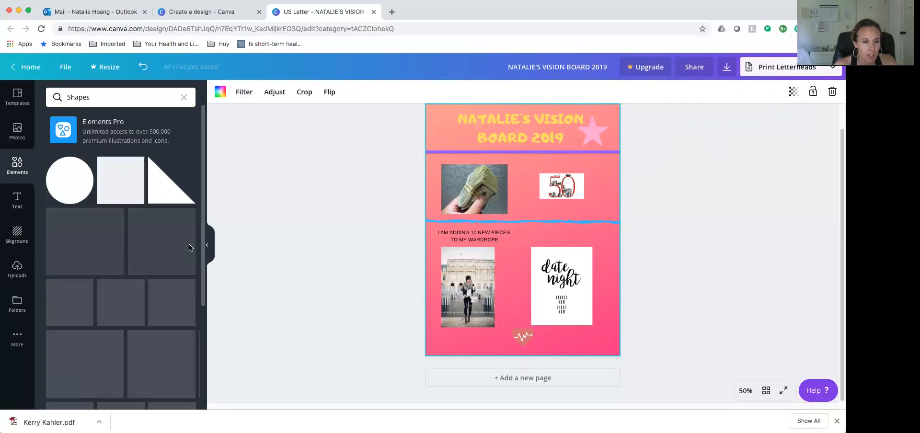
{"action": "scroll", "coordinate": [191, 248], "scroll_direction": "down", "scroll_amount": 2}
{"action": "left_click_drag", "start_coordinate": [109, 267], "coordinate": [566, 196]}
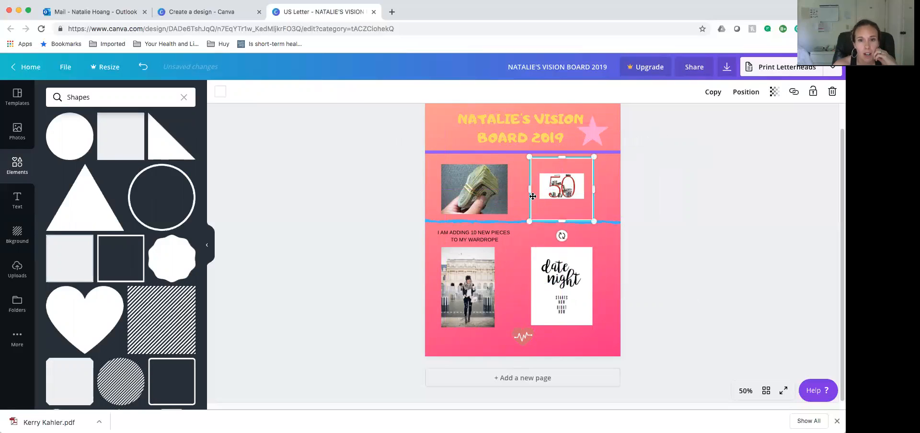
Recolour the square frame around the 50 picture black.
{"action": "left_click", "coordinate": [220, 95]}
{"action": "left_click", "coordinate": [47, 247]}
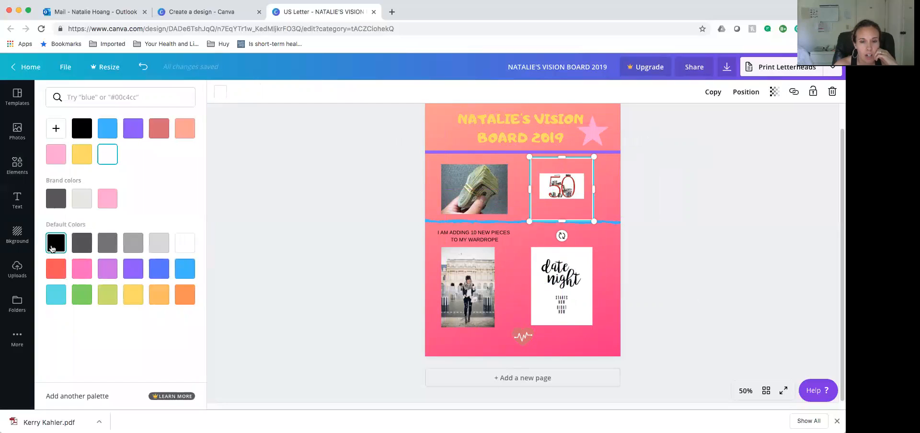
{"action": "left_click", "coordinate": [339, 268]}
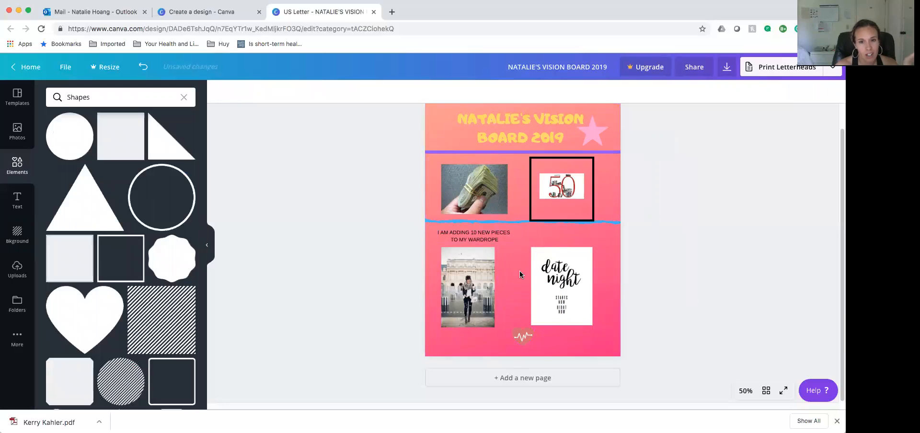